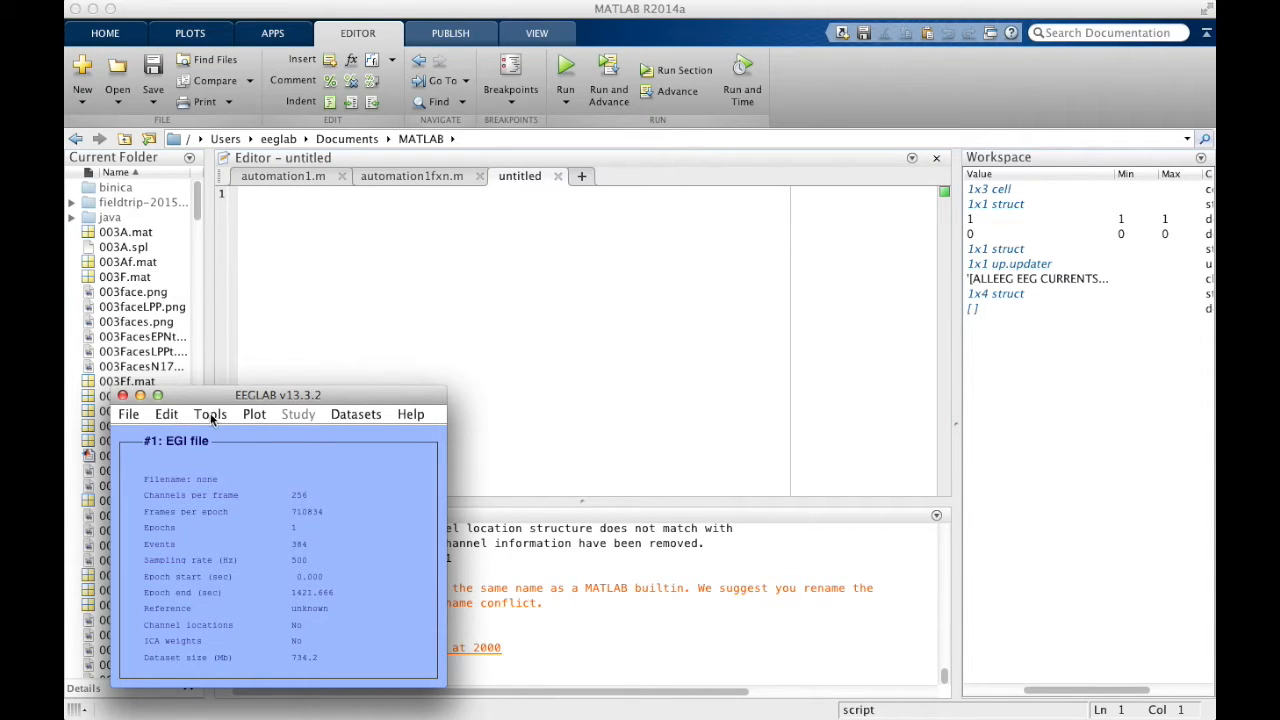
Step: Filter the EGI dataset with the basic FIR filter, using a 0.1 to 100 Hz pass band, and close the frequency response figure
left_click(168, 414)
left_click(214, 419)
left_click(214, 419)
mouse_move(222, 453)
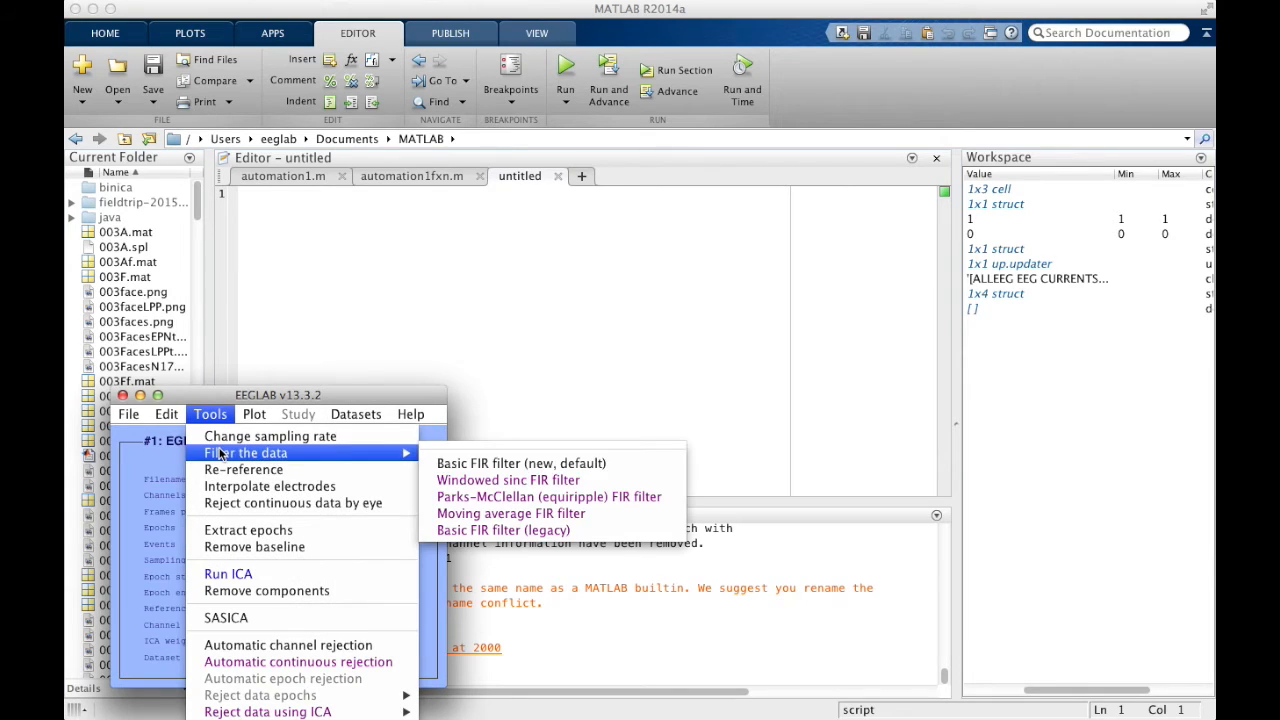
left_click(458, 462)
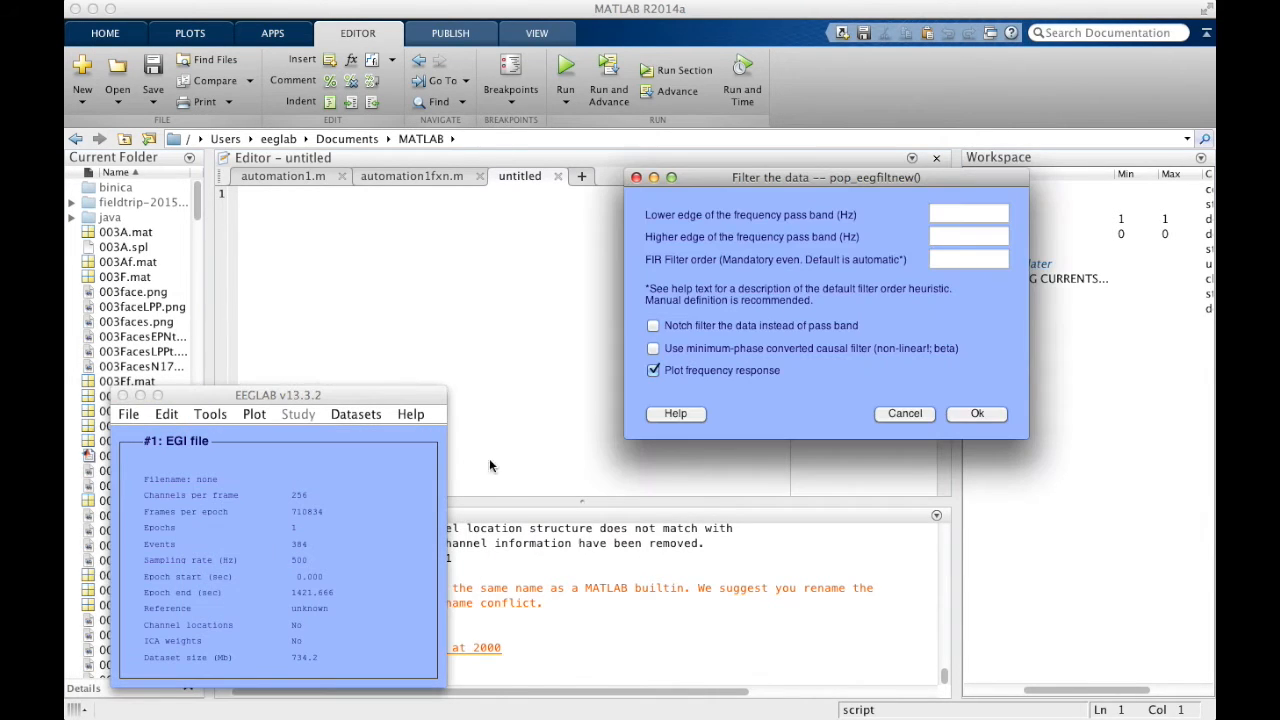
left_click(969, 212)
type("0.1")
left_click(980, 231)
type("100")
left_click(979, 413)
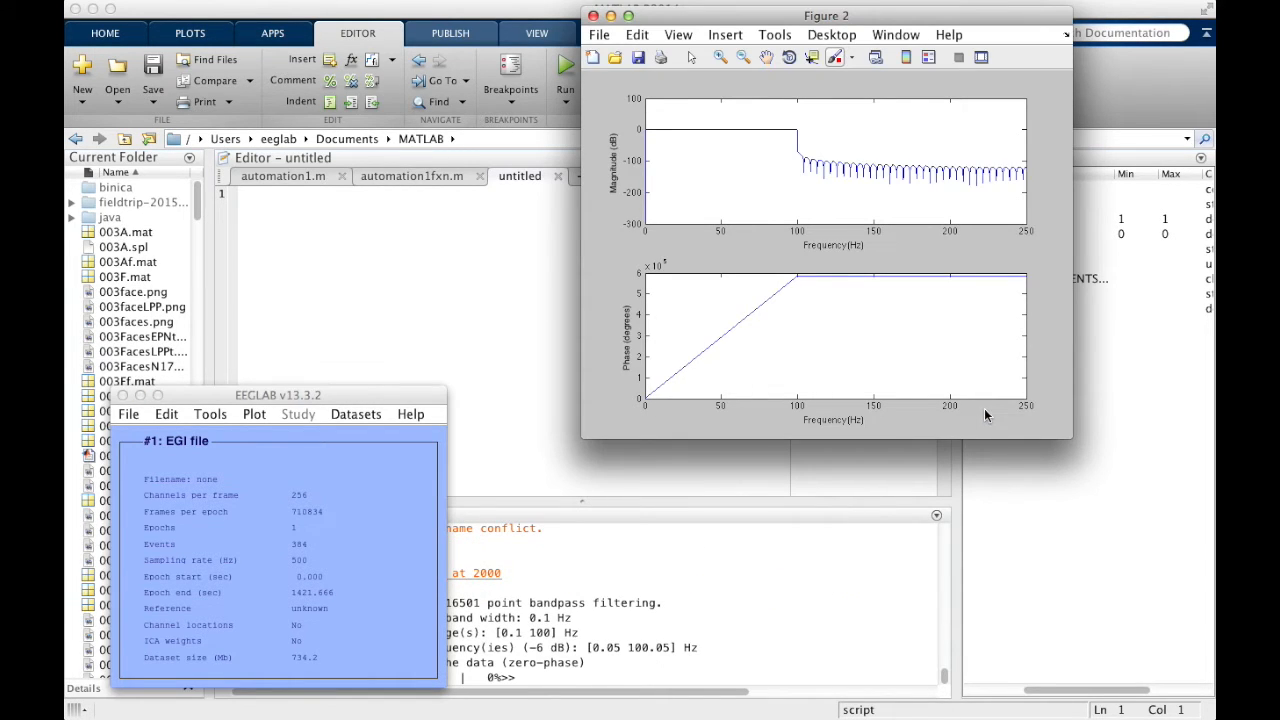
left_click(592, 16)
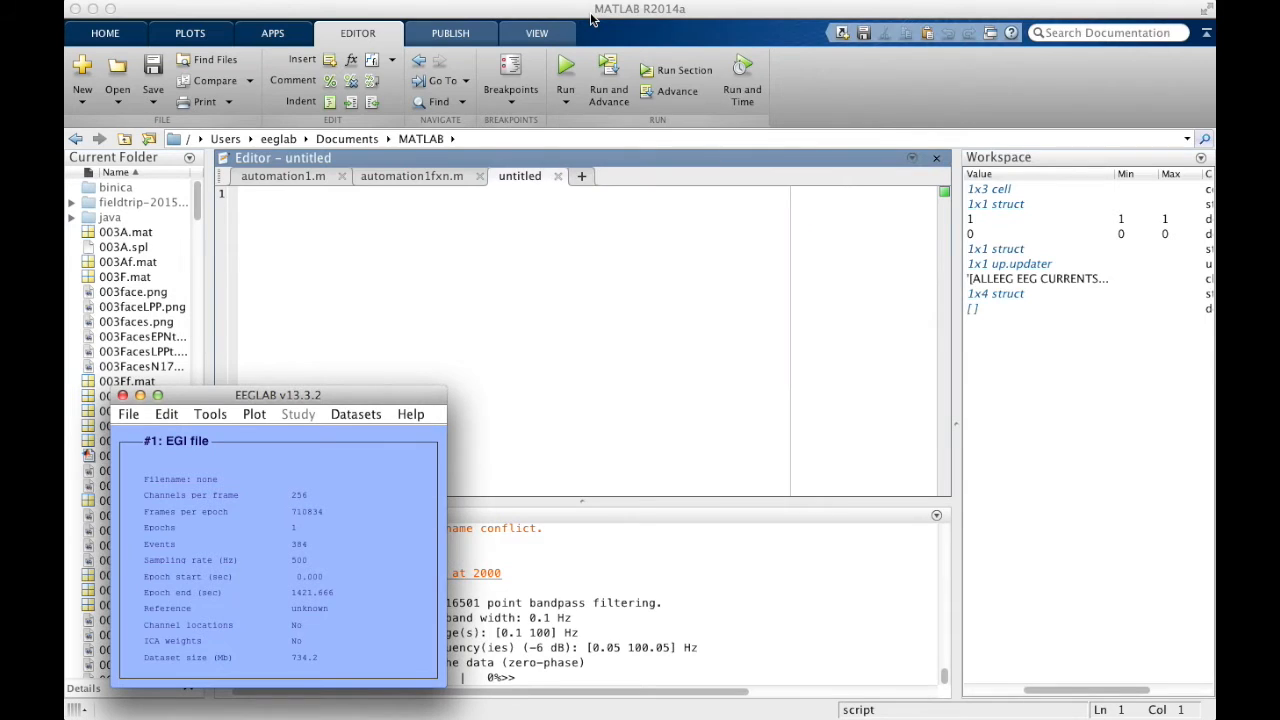
left_click_drag(400, 394, 426, 345)
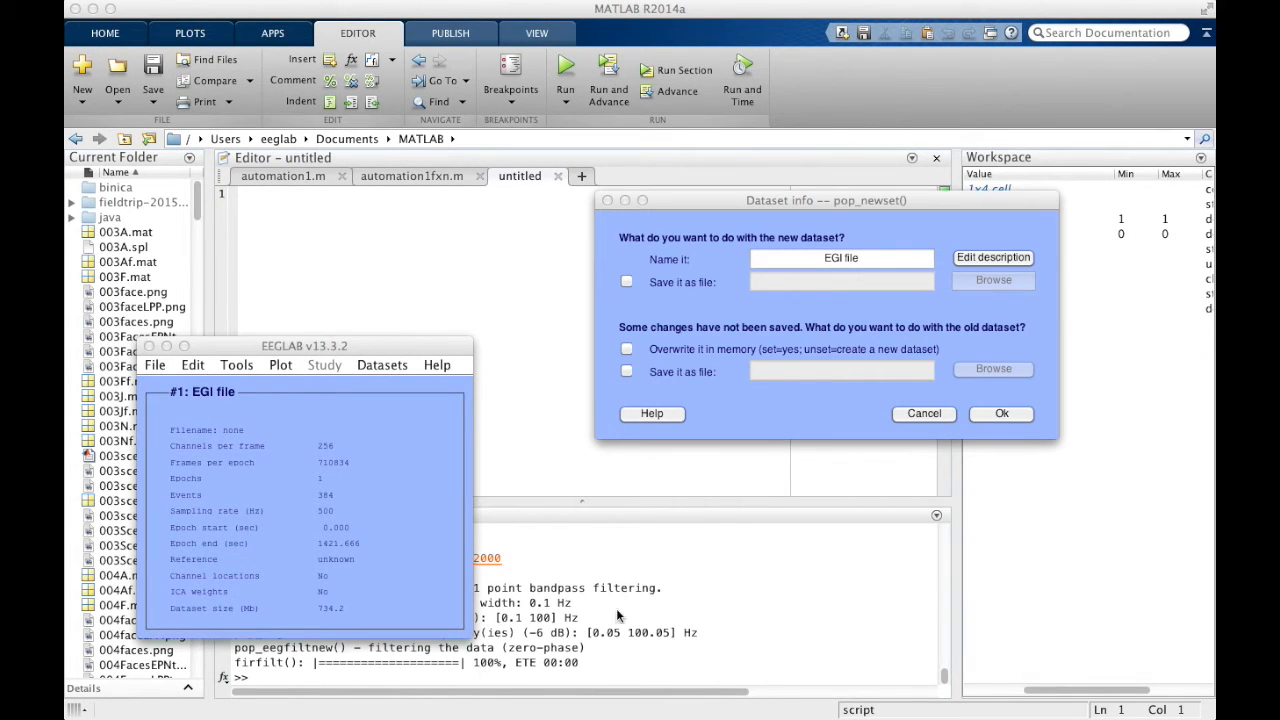
Step: Name the filtered data "EGI file - Filtered" and store it as a new dataset without overwriting the old one
left_click(871, 258)
left_click_drag(871, 258, 806, 258)
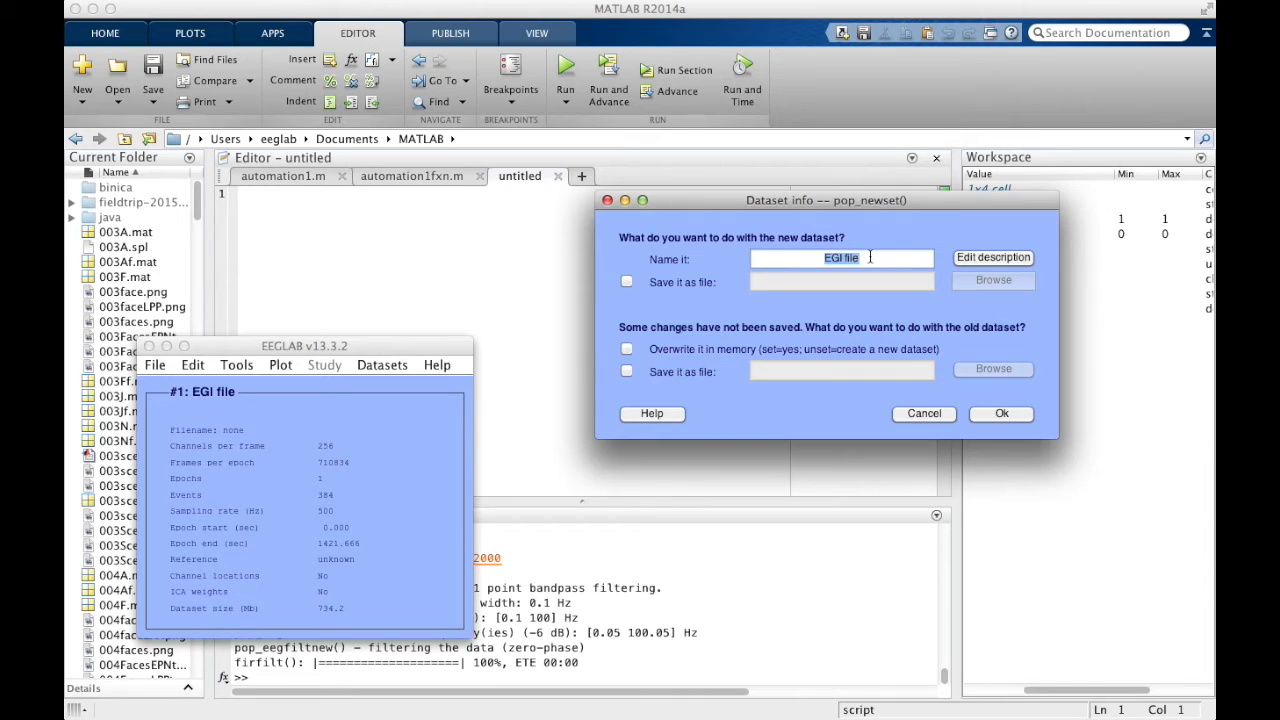
key("Right")
type("-")
key("BackSpace")
type("- Filter")
type("d")
type("e")
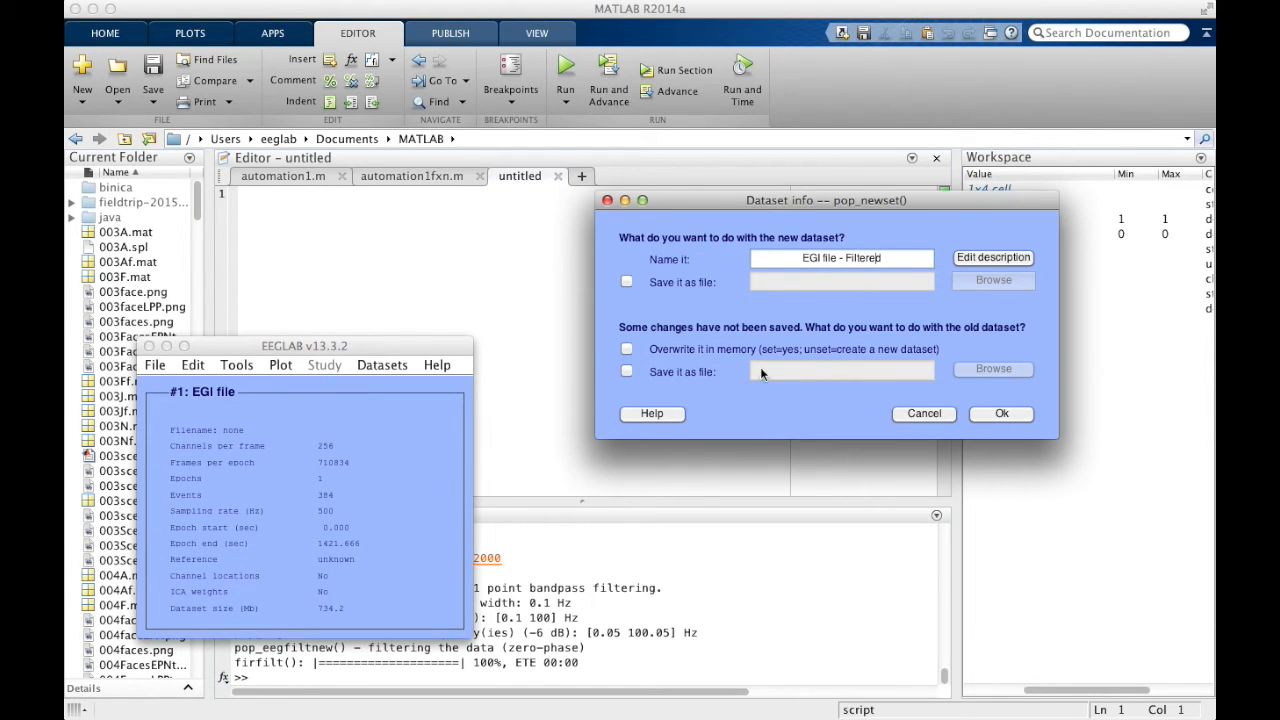
left_click(998, 414)
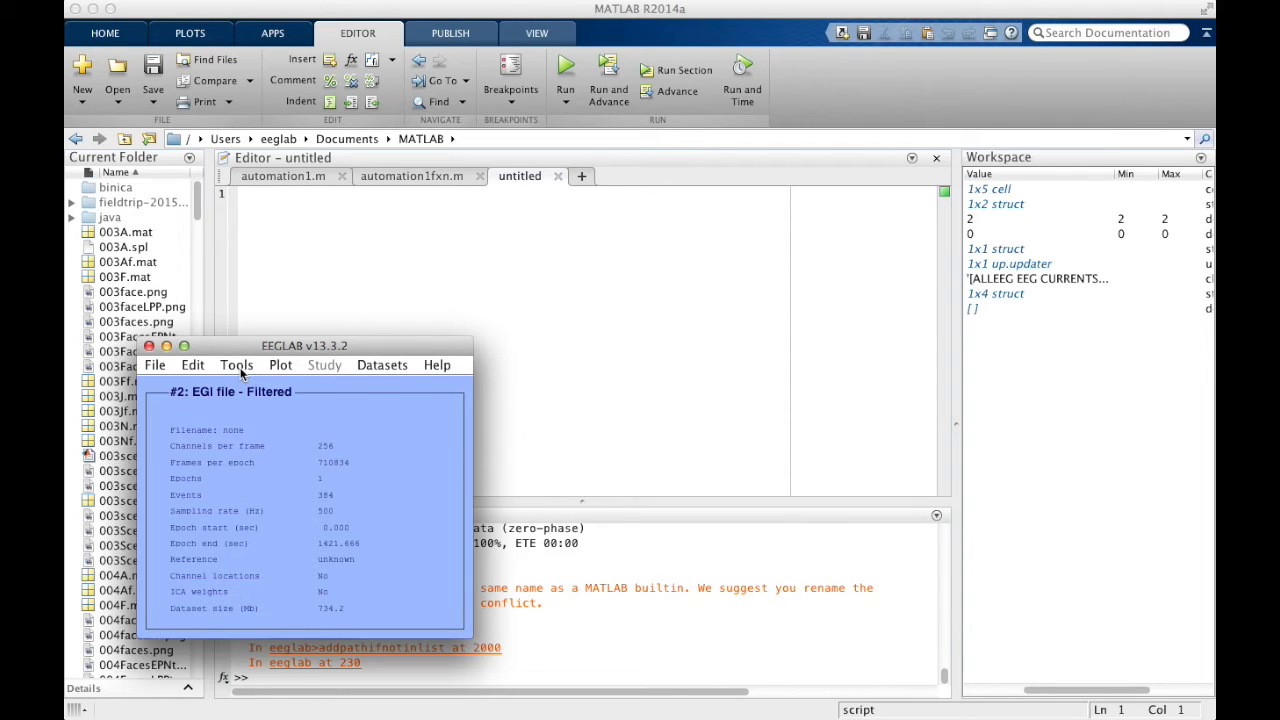
Step: Notch filter the dataset from 59 to 61 Hz with the basic FIR filter and store the result as a new dataset under the same name
left_click(277, 368)
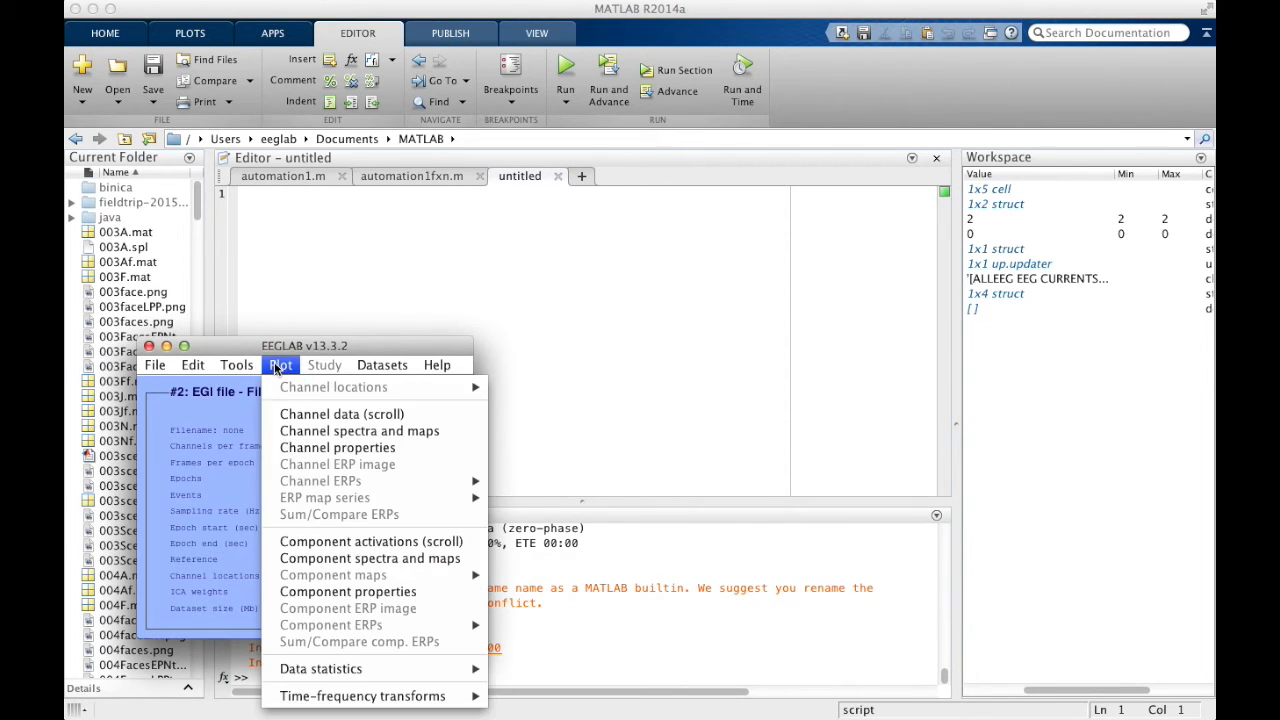
mouse_move(250, 368)
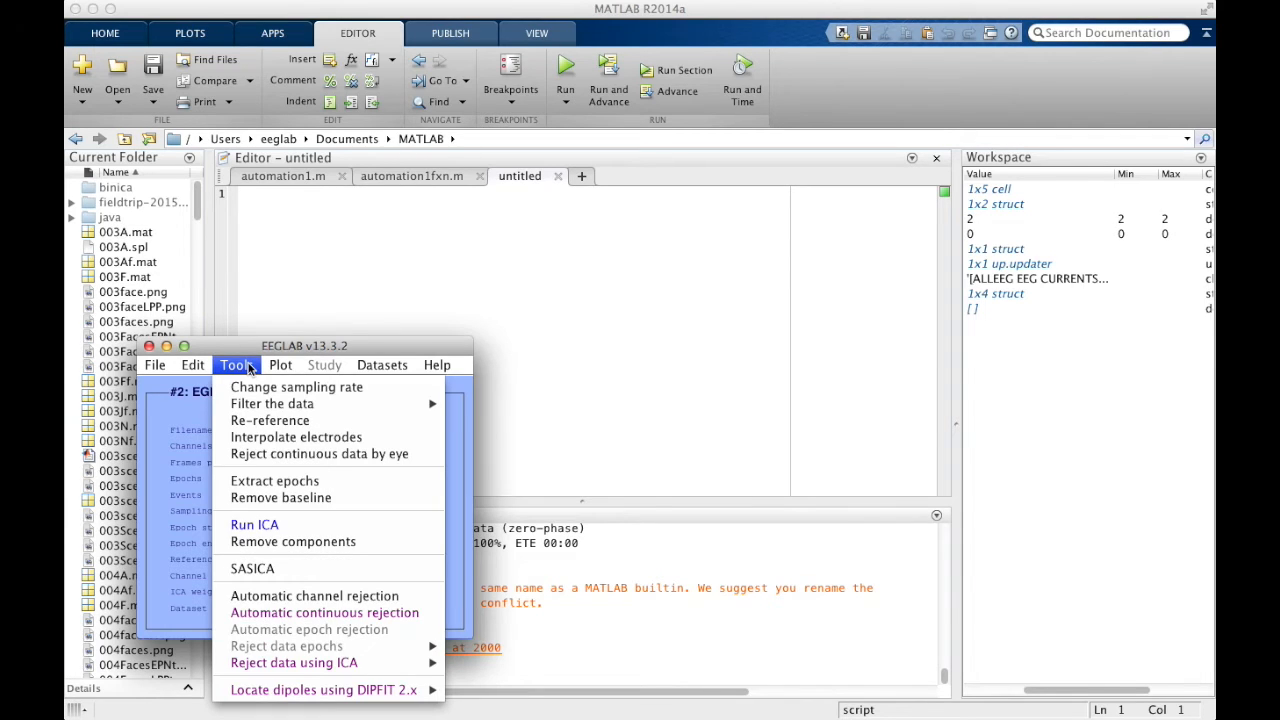
mouse_move(274, 408)
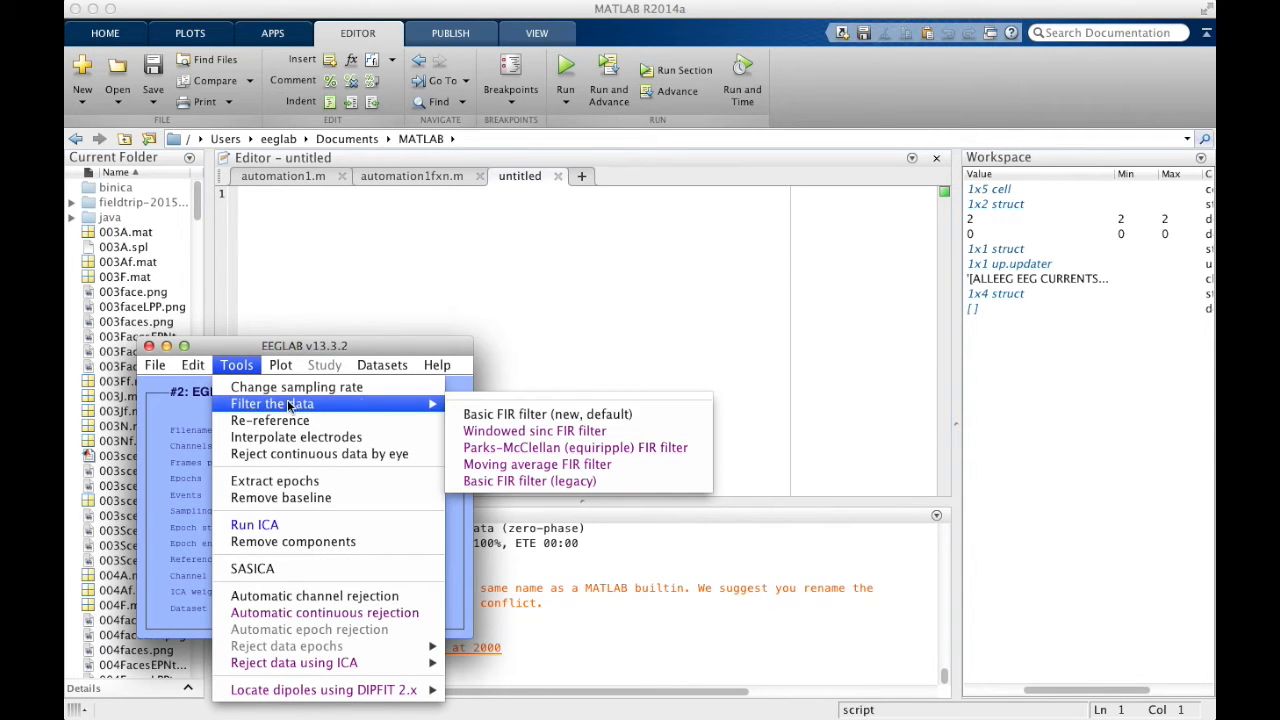
left_click(471, 412)
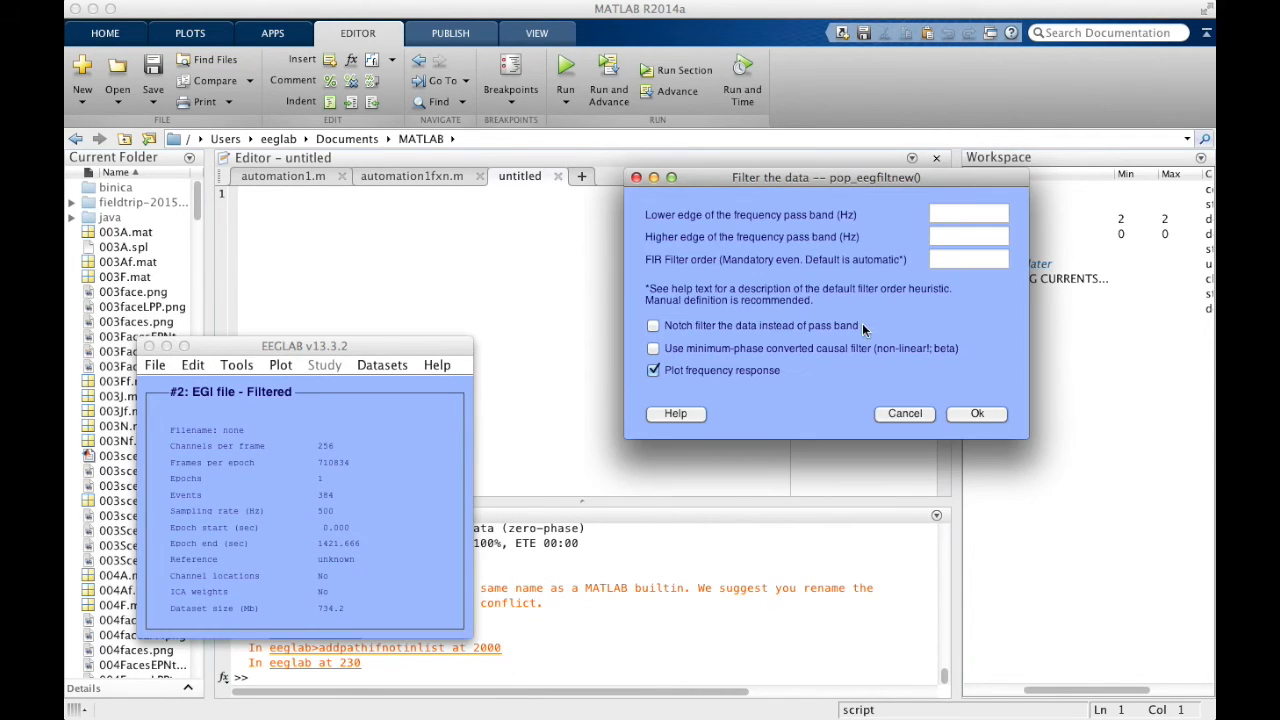
left_click(653, 328)
left_click(968, 214)
type("59")
left_click(980, 236)
type("61")
left_click(978, 413)
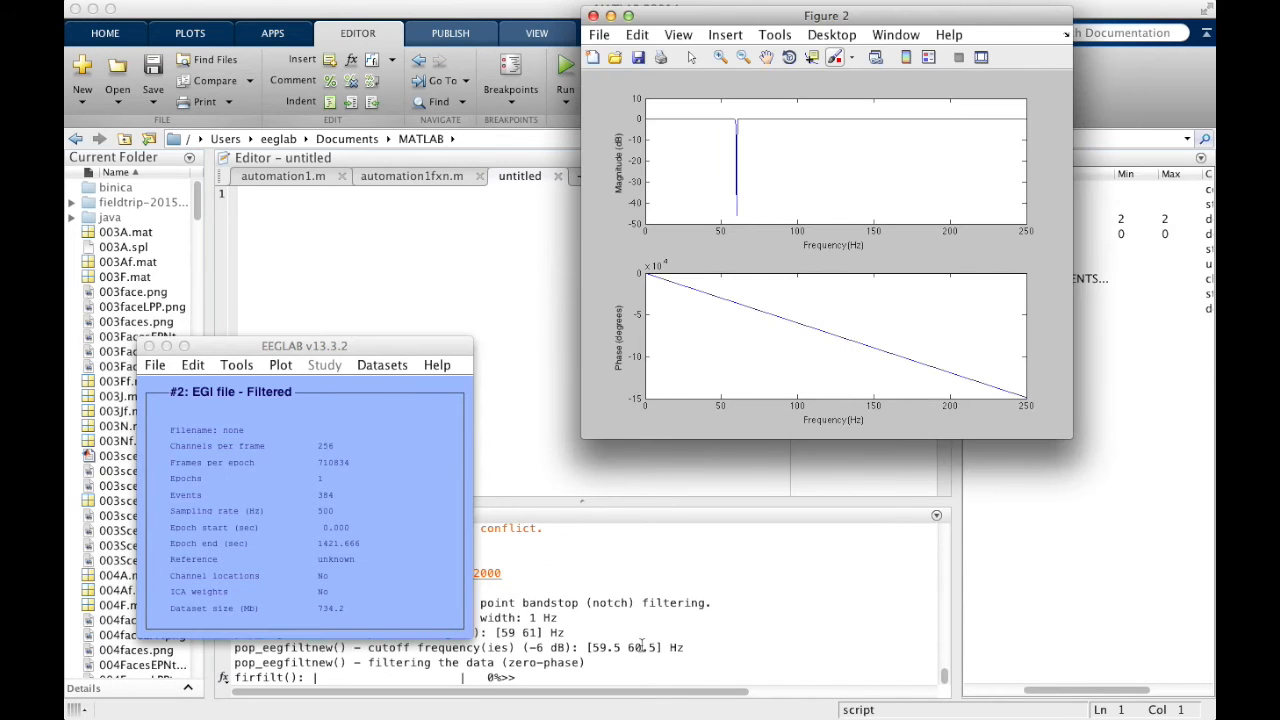
left_click(593, 16)
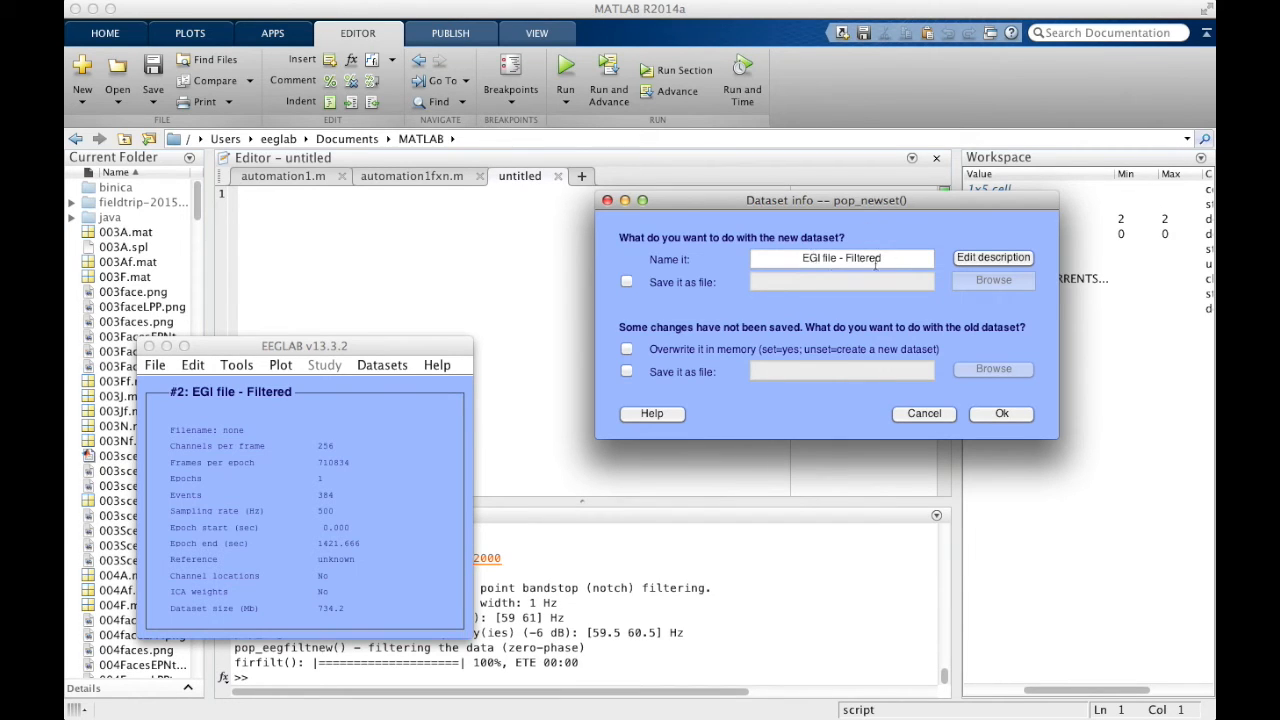
left_click(1010, 418)
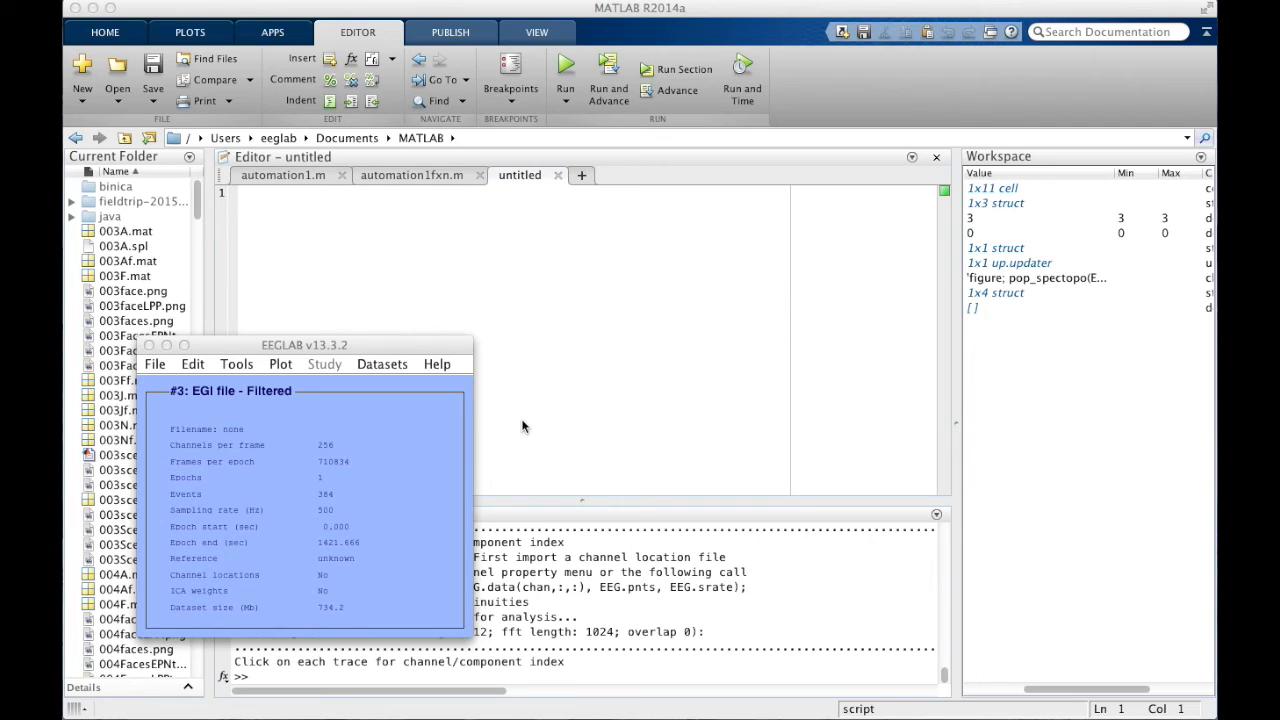
Step: Plot the channel spectra of the notch-filtered dataset over a frequency range of 2 to 120 Hz and enlarge the resulting figure
left_click(282, 366)
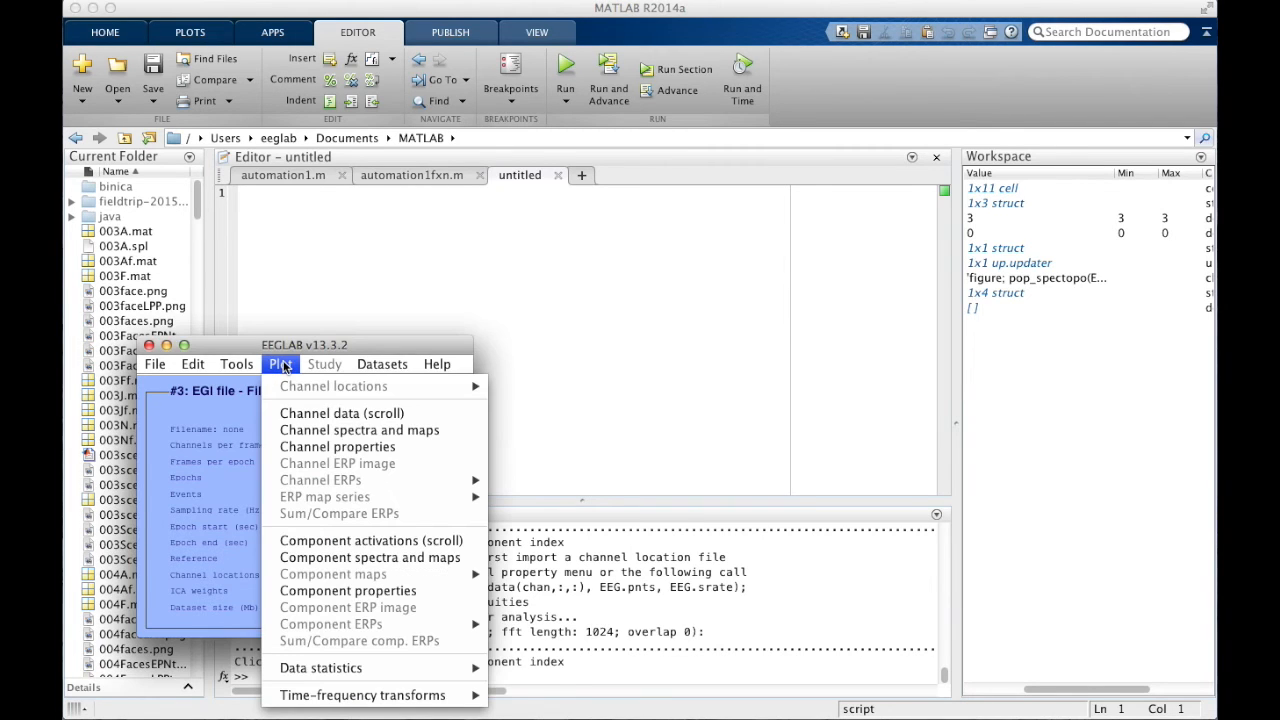
left_click(311, 436)
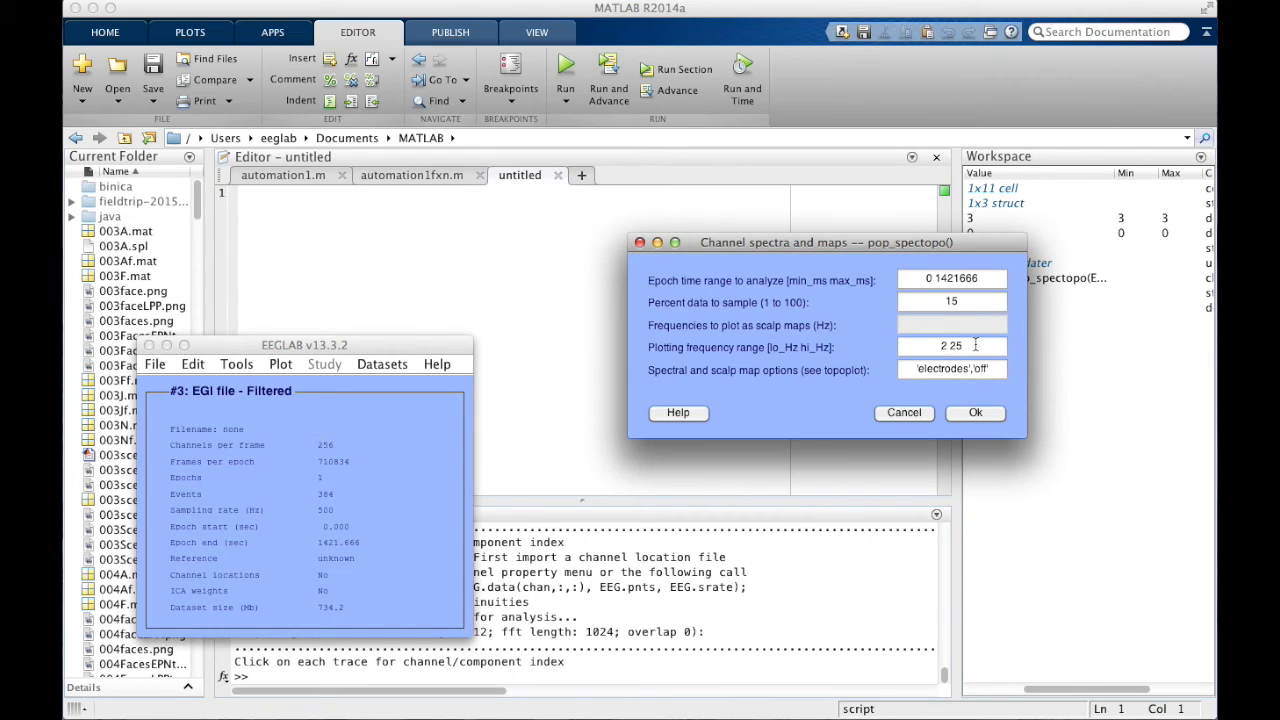
left_click(974, 346)
double_click(956, 345)
type("120")
left_click(978, 413)
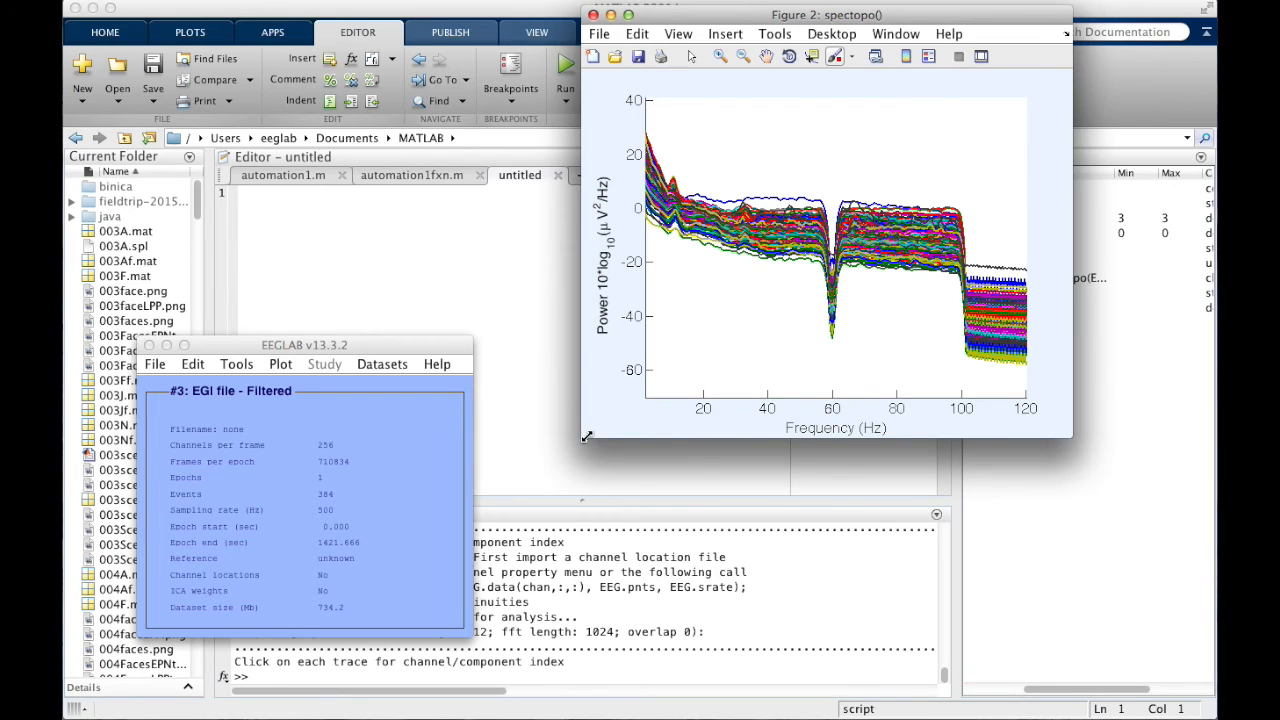
left_click_drag(579, 435, 323, 526)
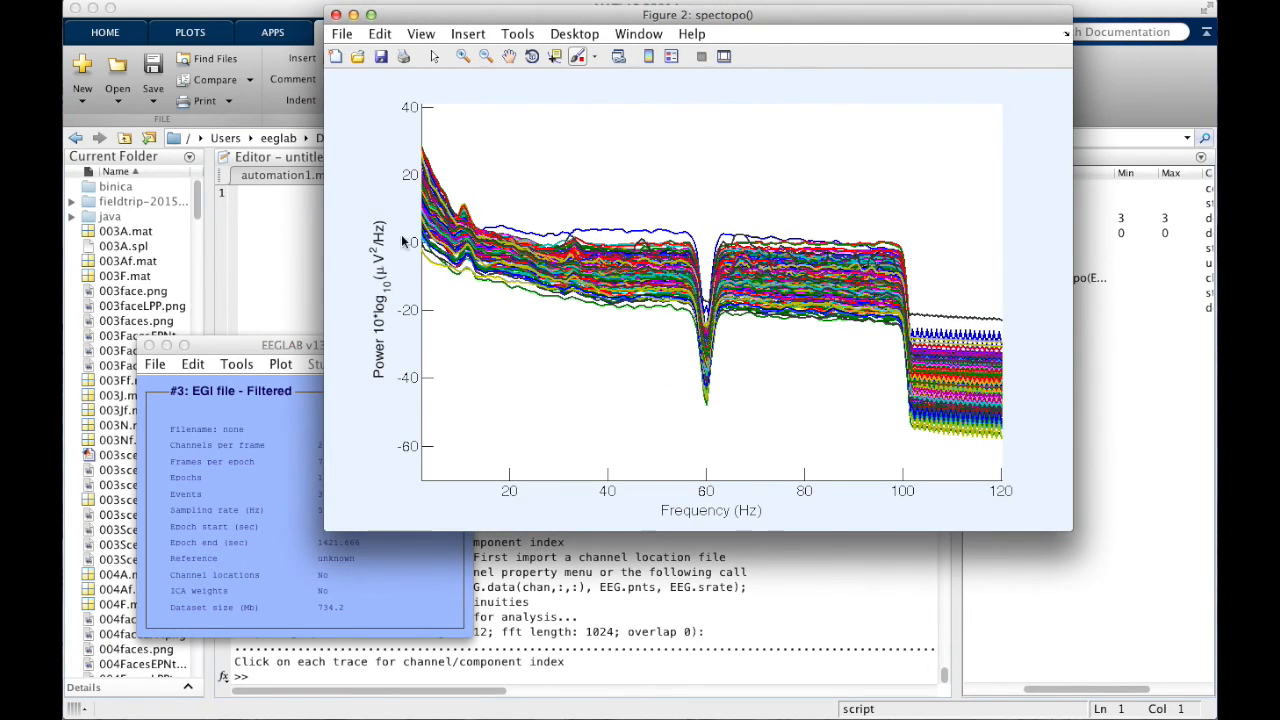